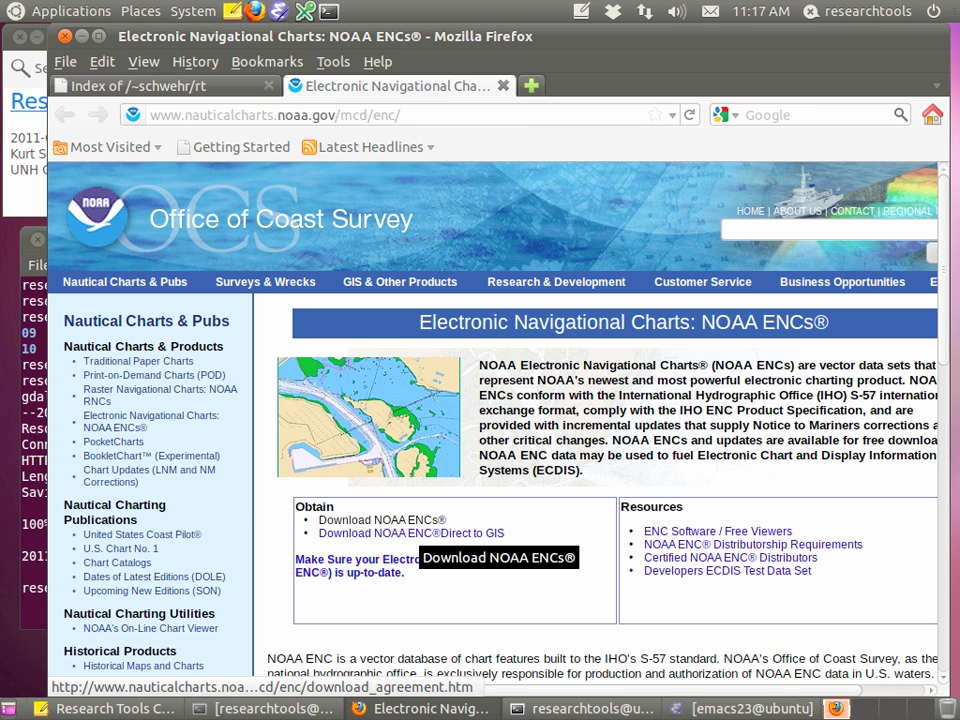
# Follow the Download NOAA ENCs link to get NH_ENCs.zip and return to the terminal
pyautogui.click(418, 522)
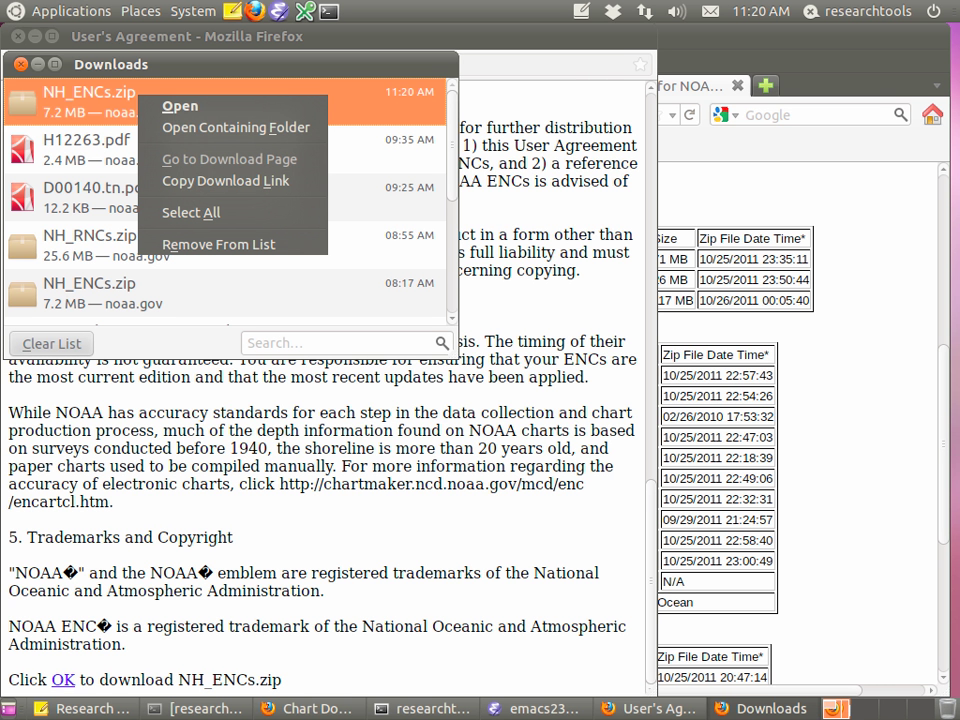
pyautogui.hotkey('alt', 'Tab')
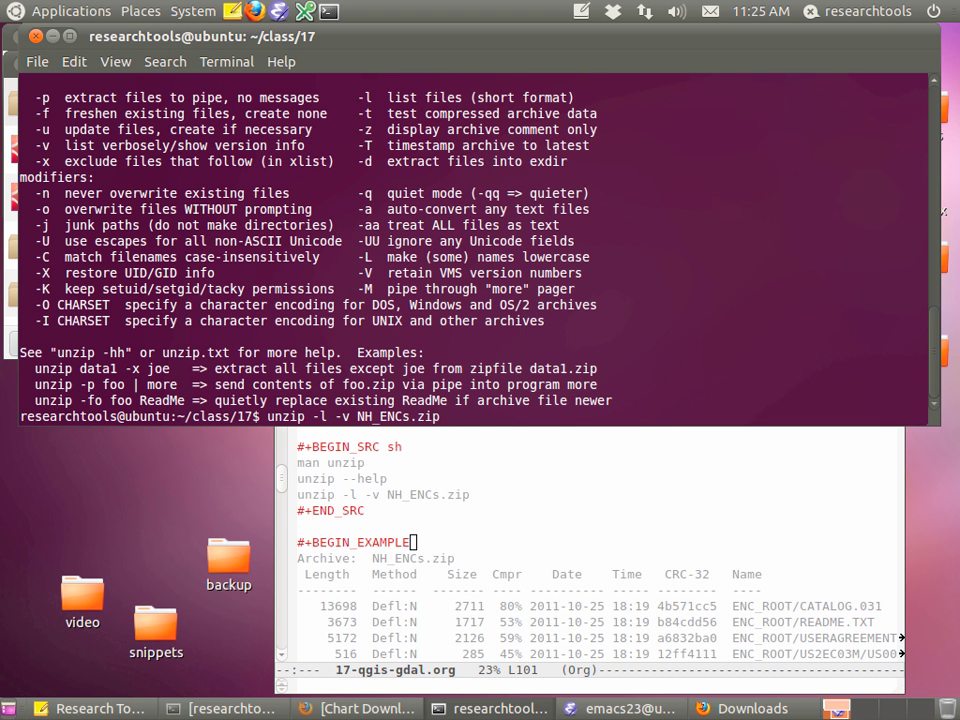
# List the contents of NH_ENCs.zip verbosely with unzip -l -v, then extract the archive
pyautogui.press('Return')
pyautogui.moveTo(267, 209); pyautogui.dragTo(440, 209)
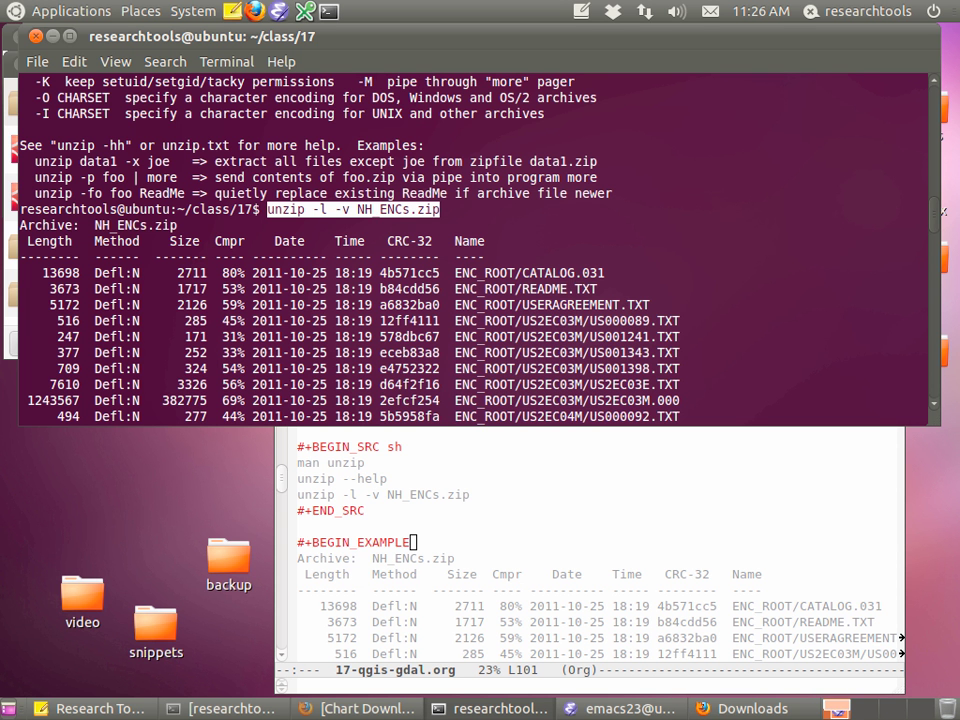
pyautogui.moveTo(260, 241); pyautogui.dragTo(326, 241)
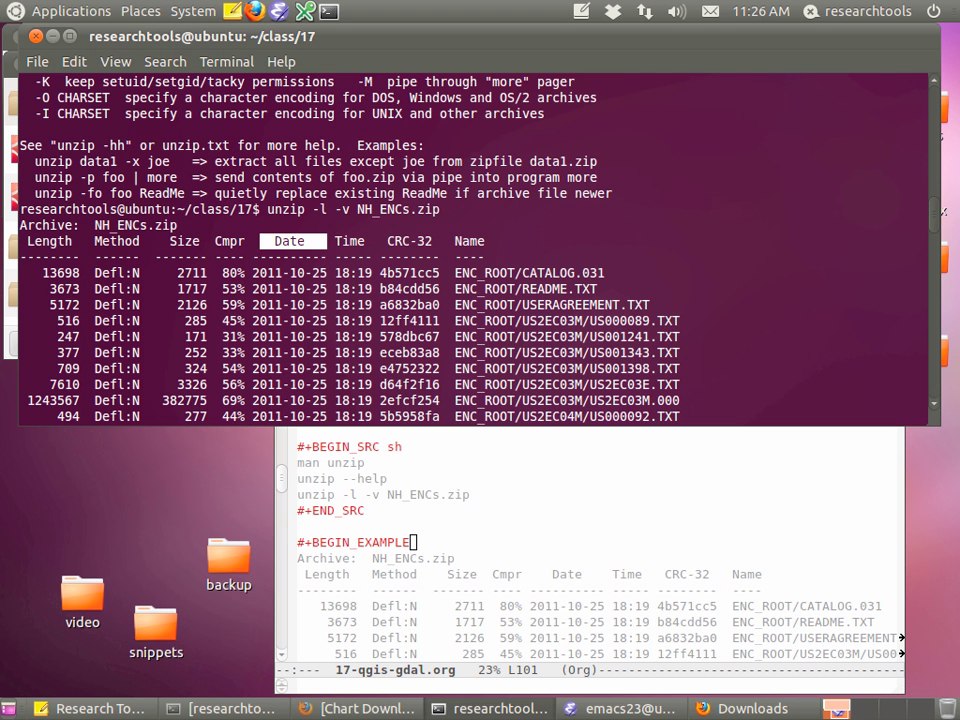
pyautogui.write('unzip')
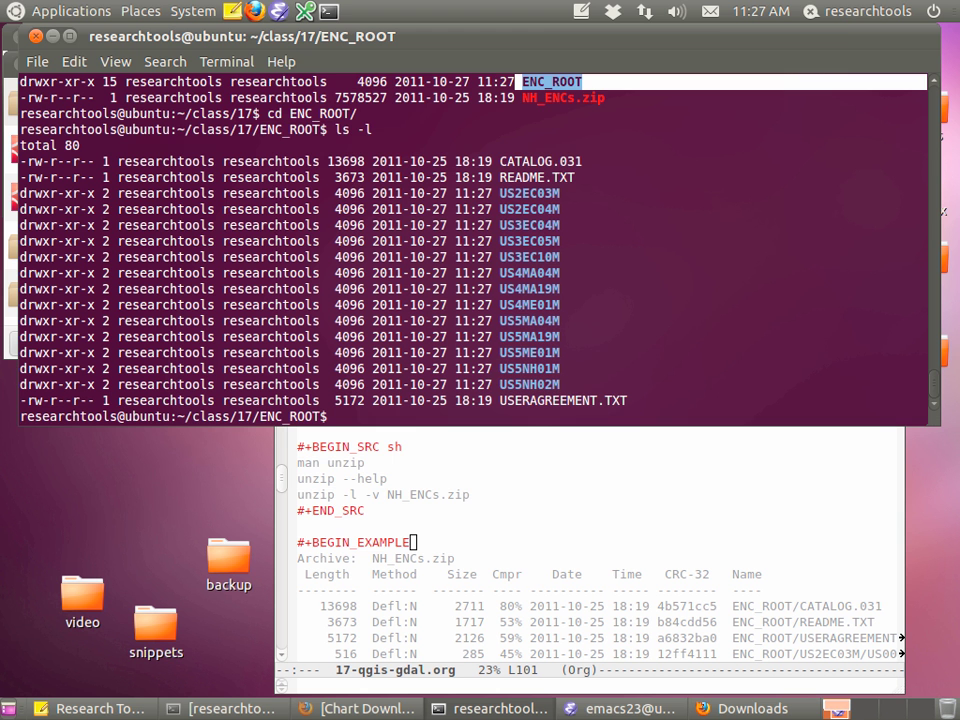
# Read README.TXT in ENC_ROOT with less and list the unique file types using find . | xargs file | cut | sort -u
pyautogui.write('less README.TXT')
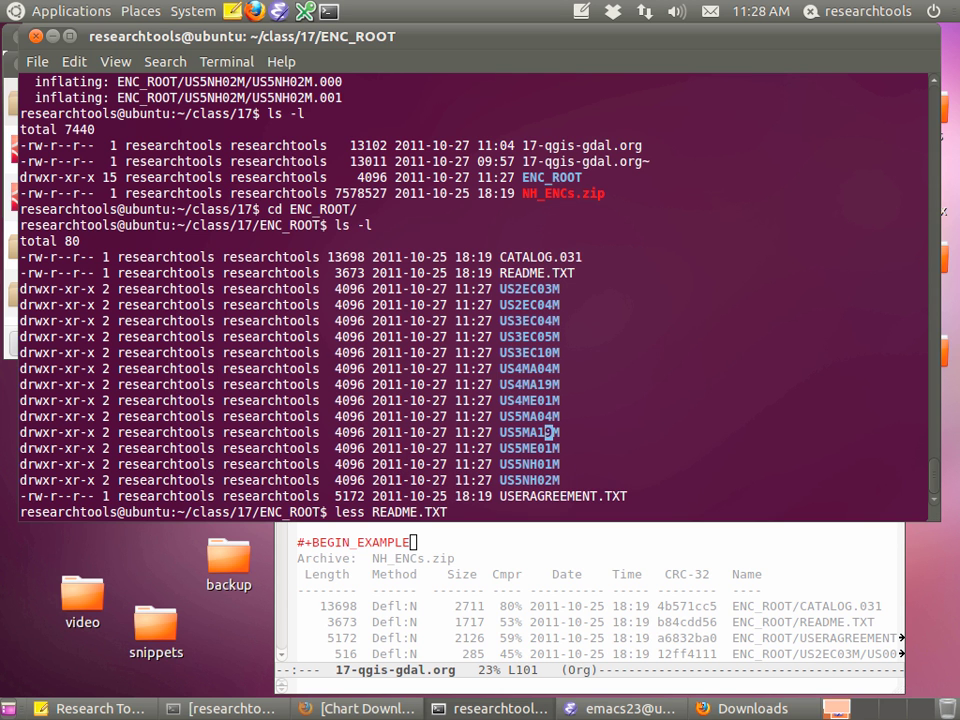
pyautogui.press('Return')
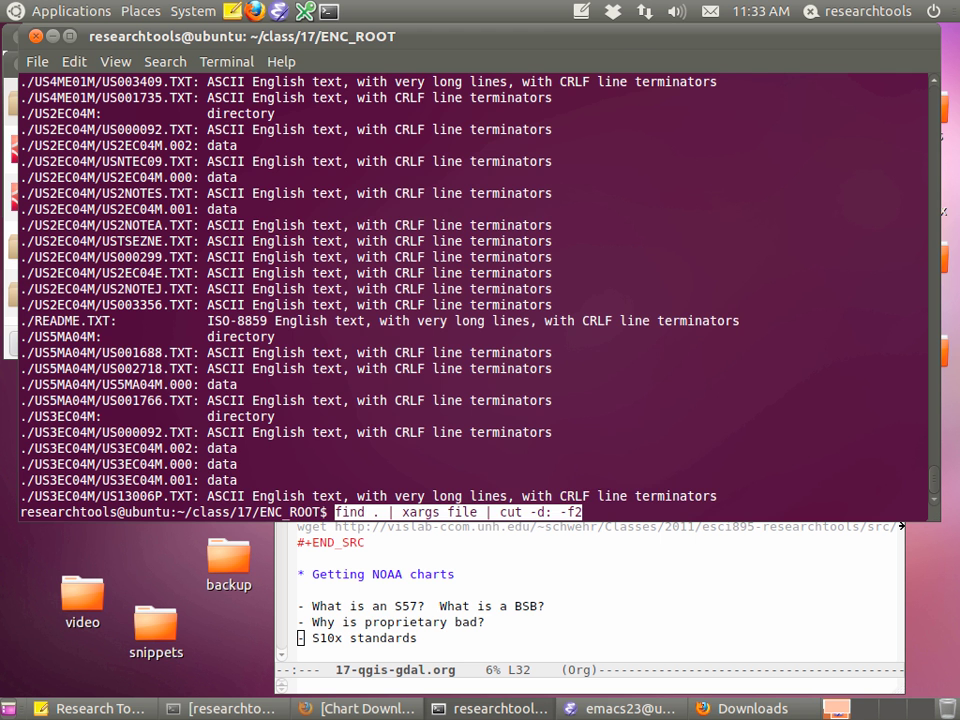
pyautogui.write('| sort -u')
pyautogui.press('Return')
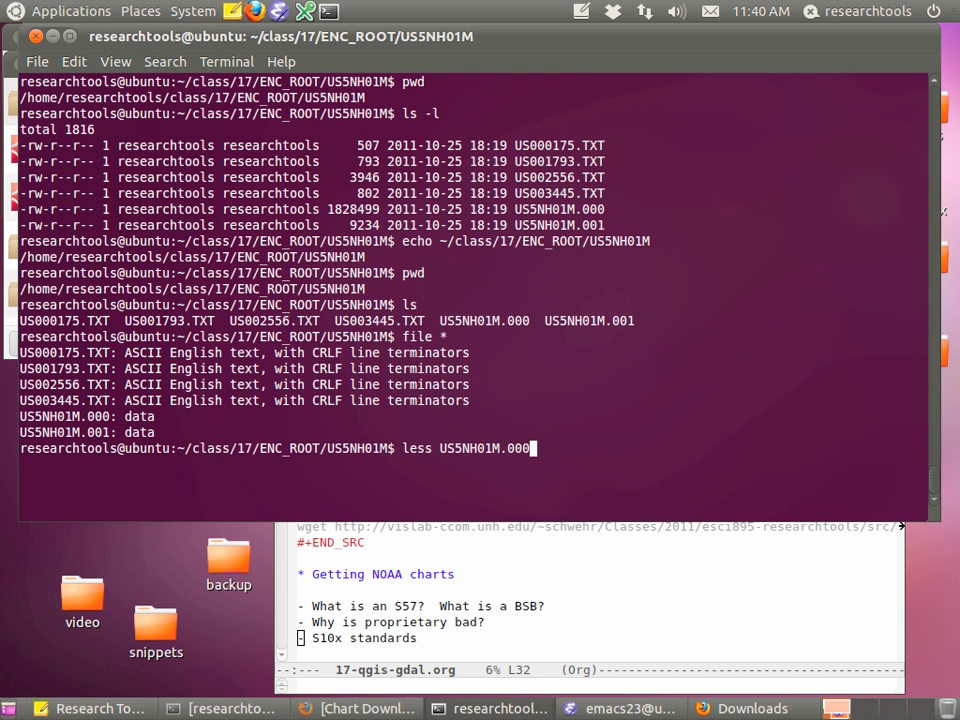
# View the raw contents of US5NH01M.000 with less
pyautogui.press('Return')
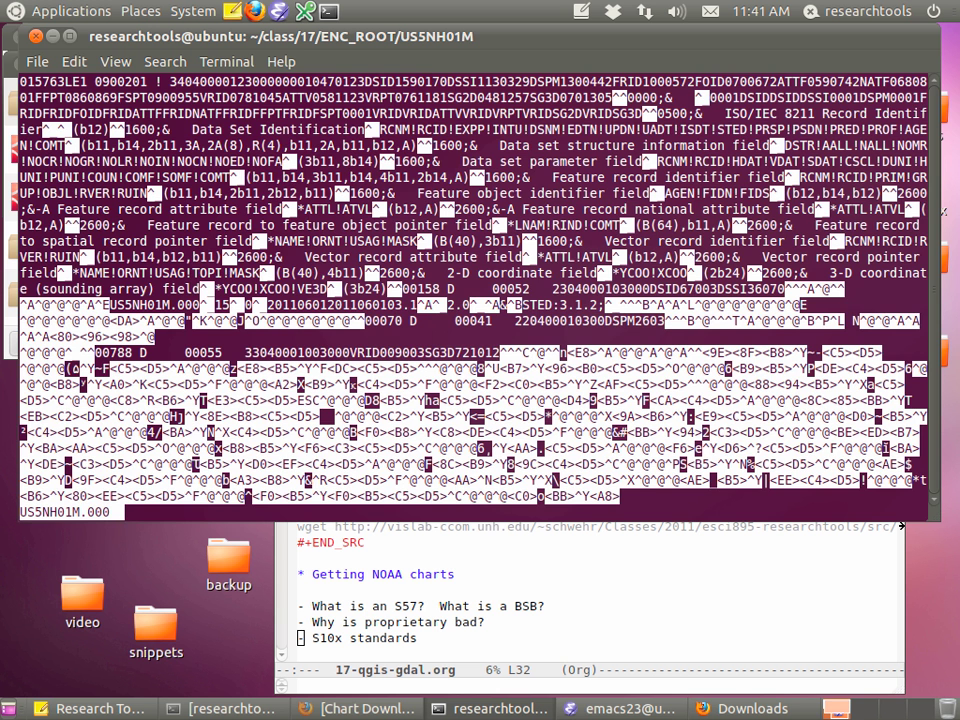
pyautogui.press('Return')
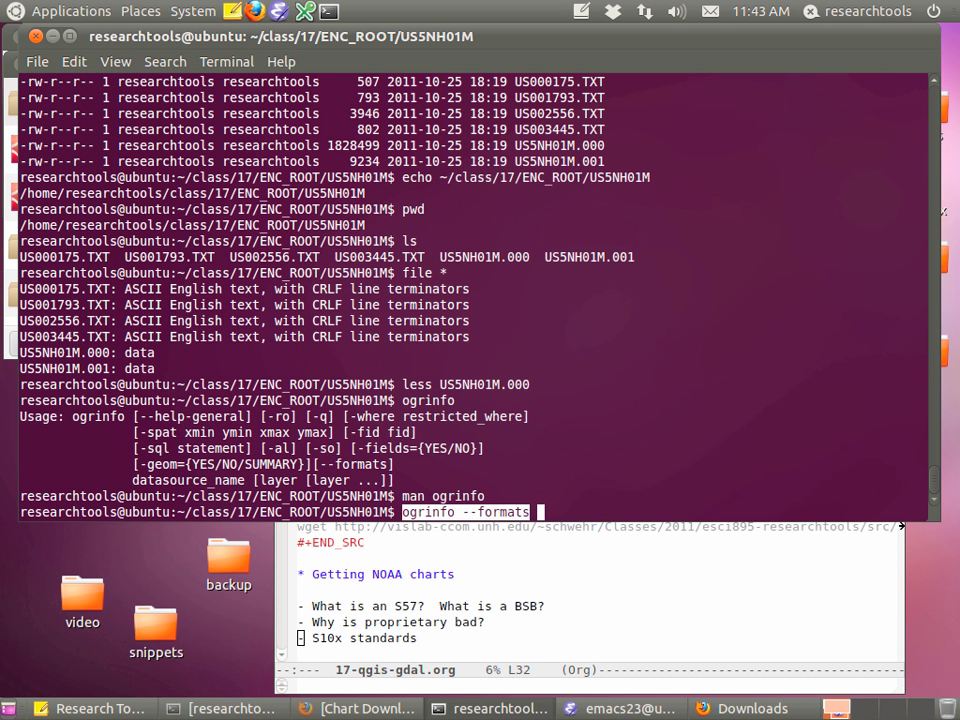
# Page through the output of ogrinfo --formats with less and search it for S57
pyautogui.write('| less')
pyautogui.press('Return')
pyautogui.write('/S57')
pyautogui.press('Return')
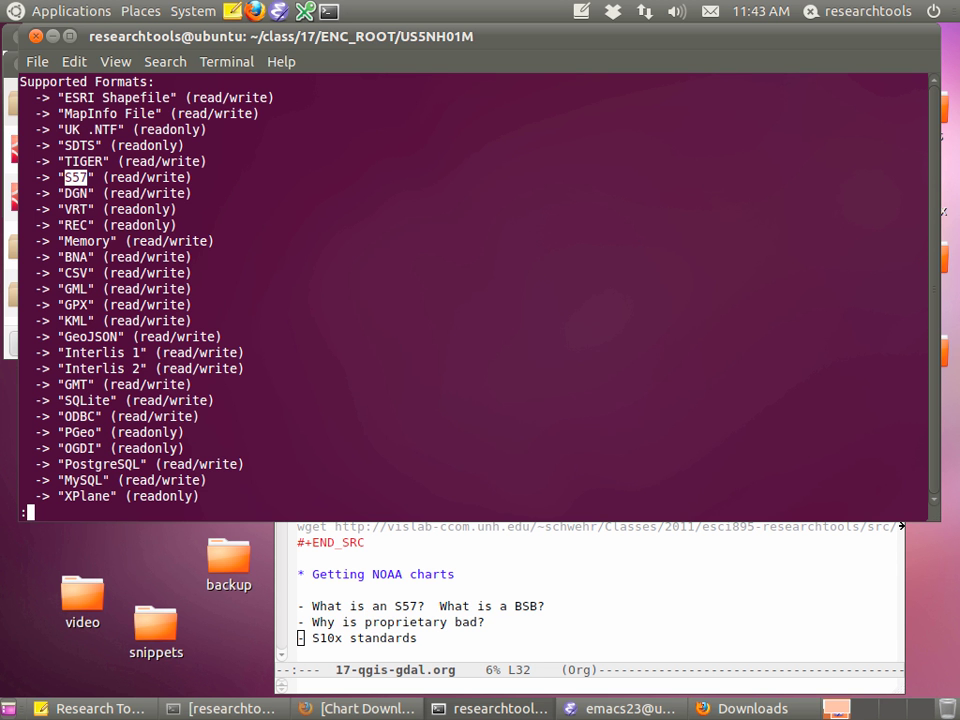
pyautogui.write('q')
# Inspect the US5NH01M.000 chart with ogrinfo and read the converted KML file with less
pyautogui.write('ogrinfo US5NH01M.000')
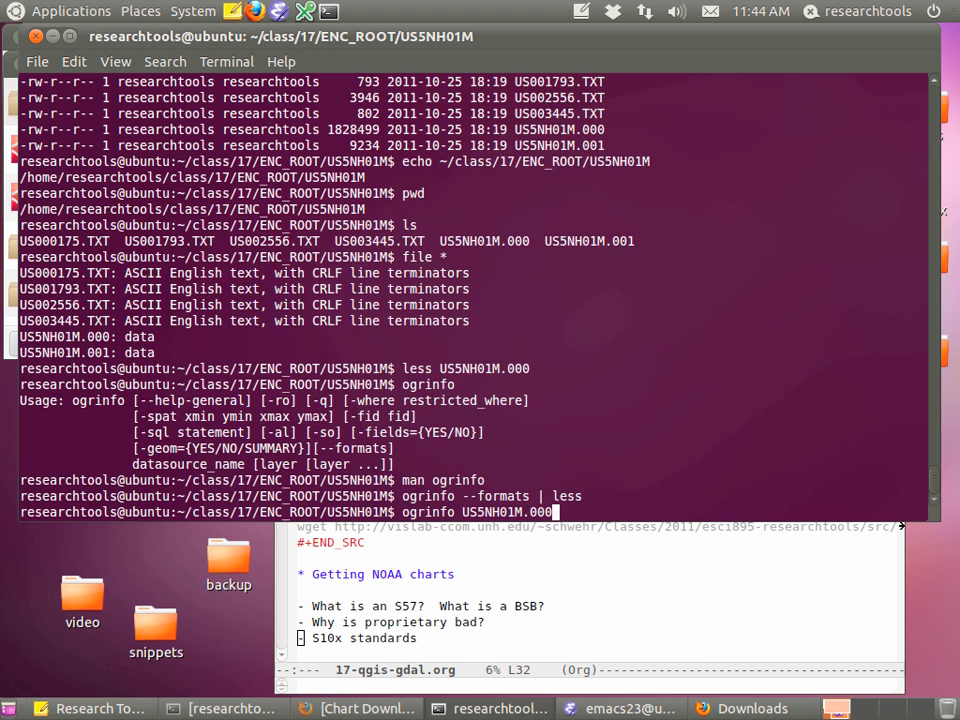
pyautogui.press('Return')
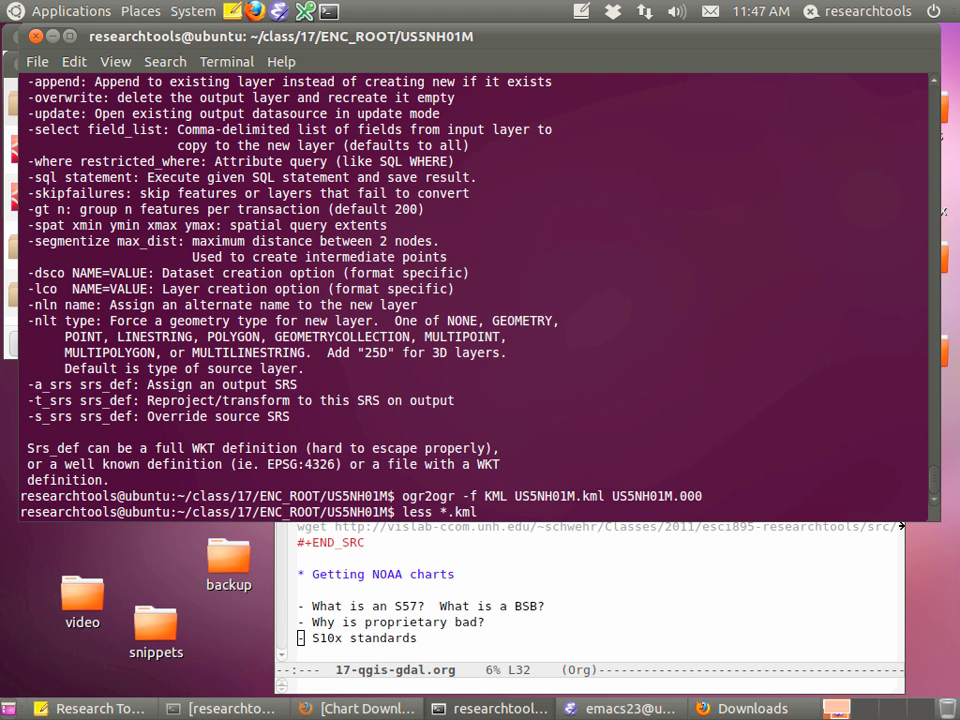
pyautogui.press('Return')
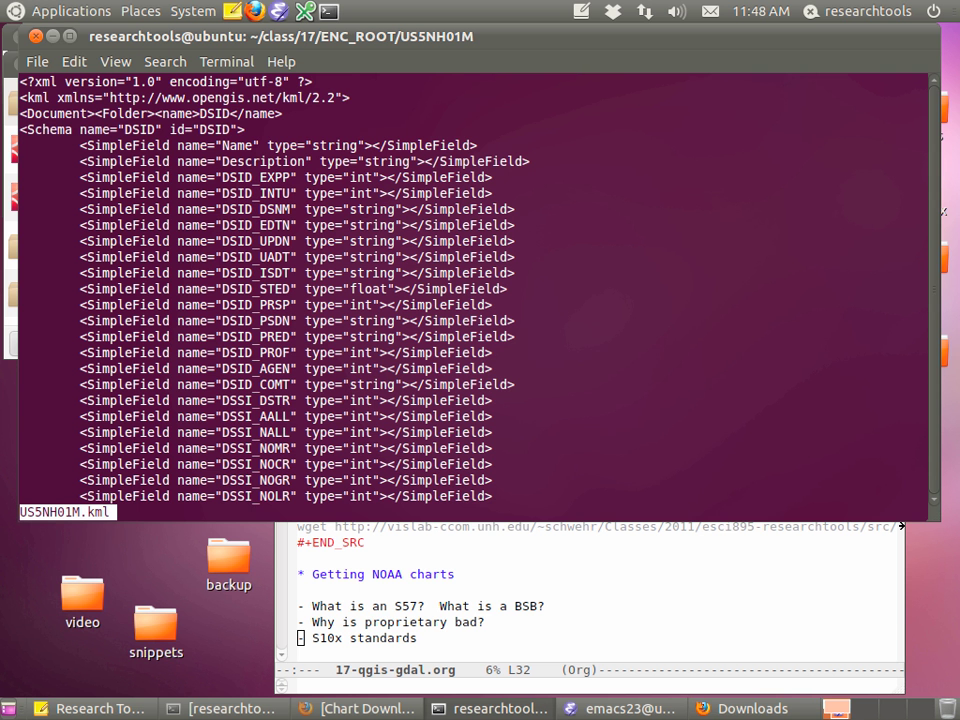
pyautogui.press('n')
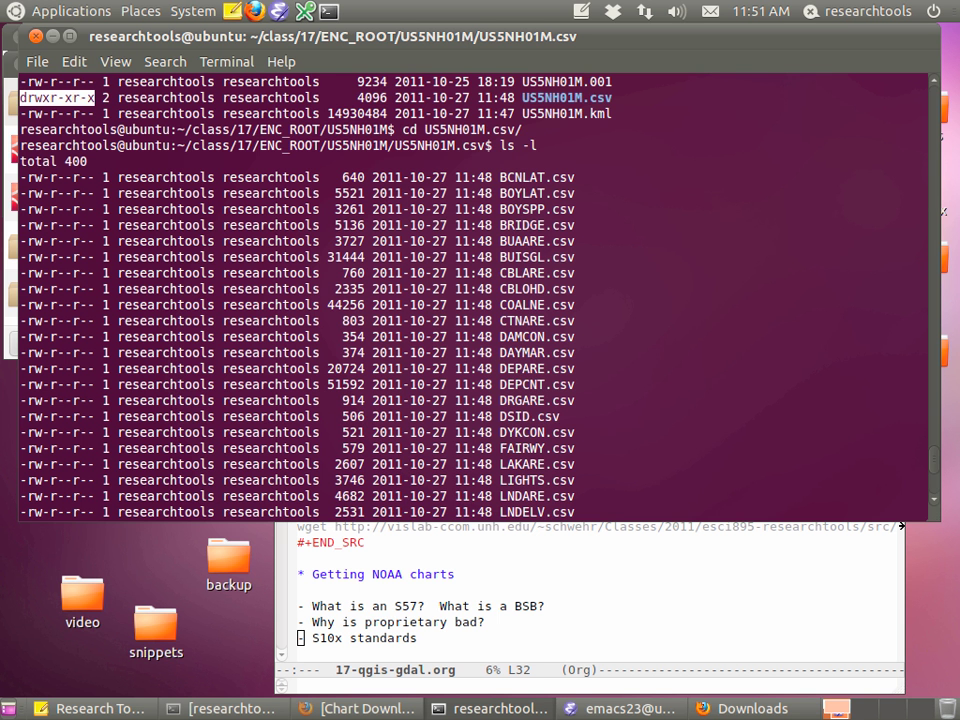
# View the contents of LNDARE.csv from the US5NH01M.csv directory with less
pyautogui.doubleClick(537, 496)
pyautogui.middleClick(537, 496)
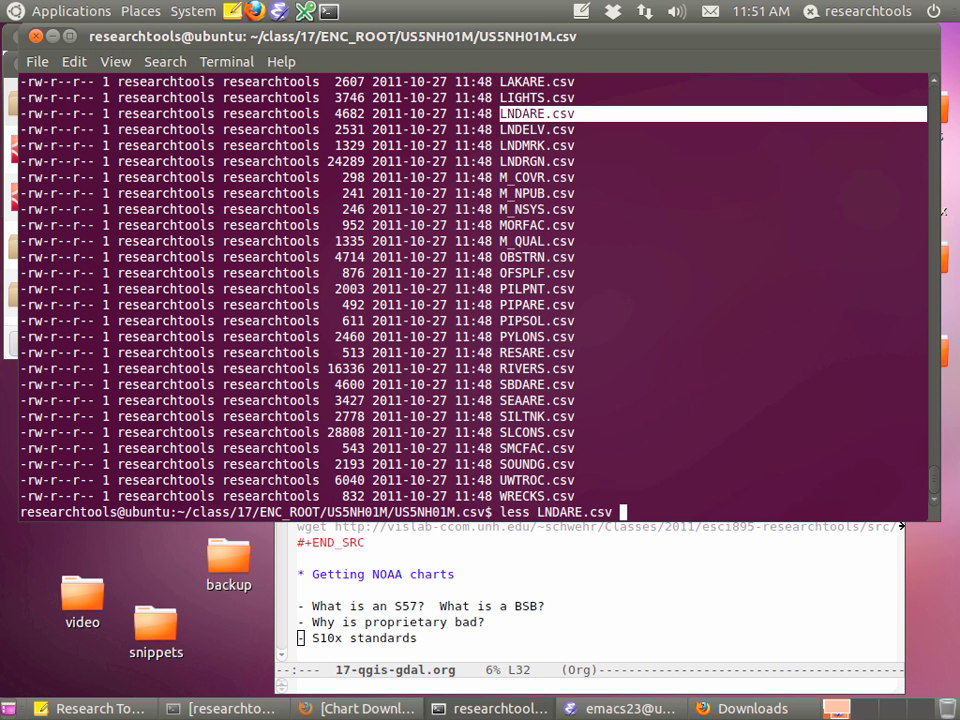
pyautogui.scroll(5, 475, 300)
pyautogui.doubleClick(57, 97)
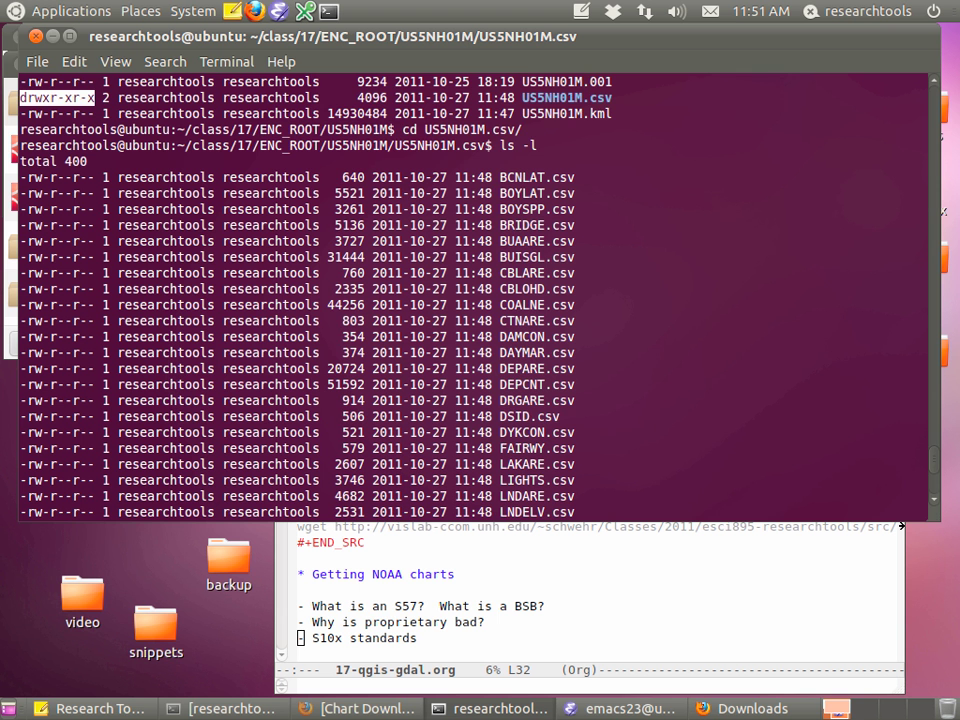
pyautogui.doubleClick(537, 496)
pyautogui.middleClick(537, 496)
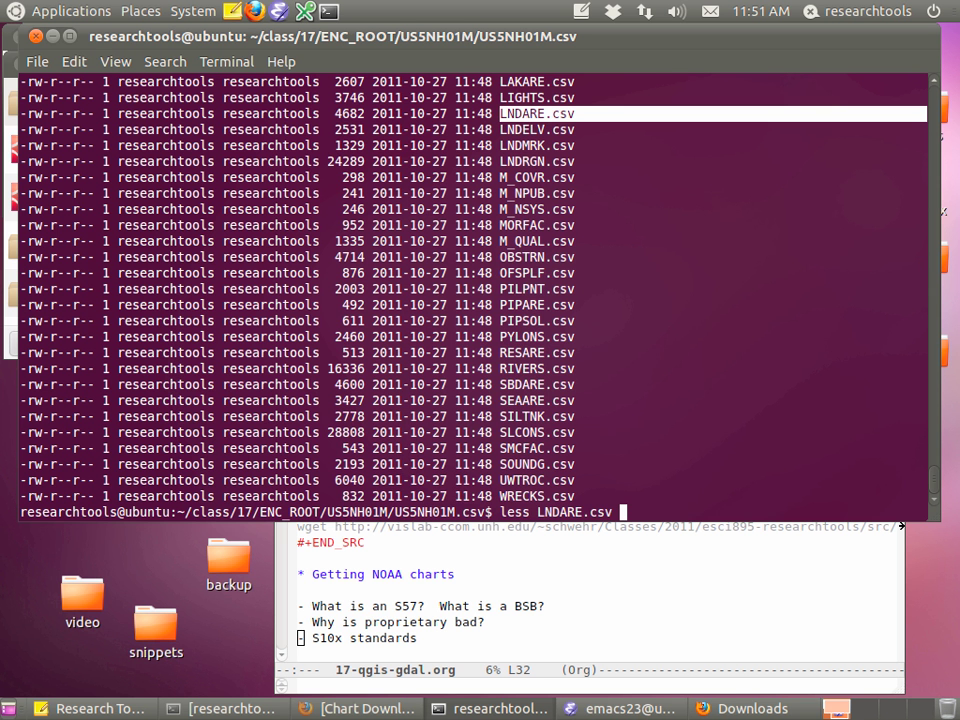
pyautogui.press('Return')
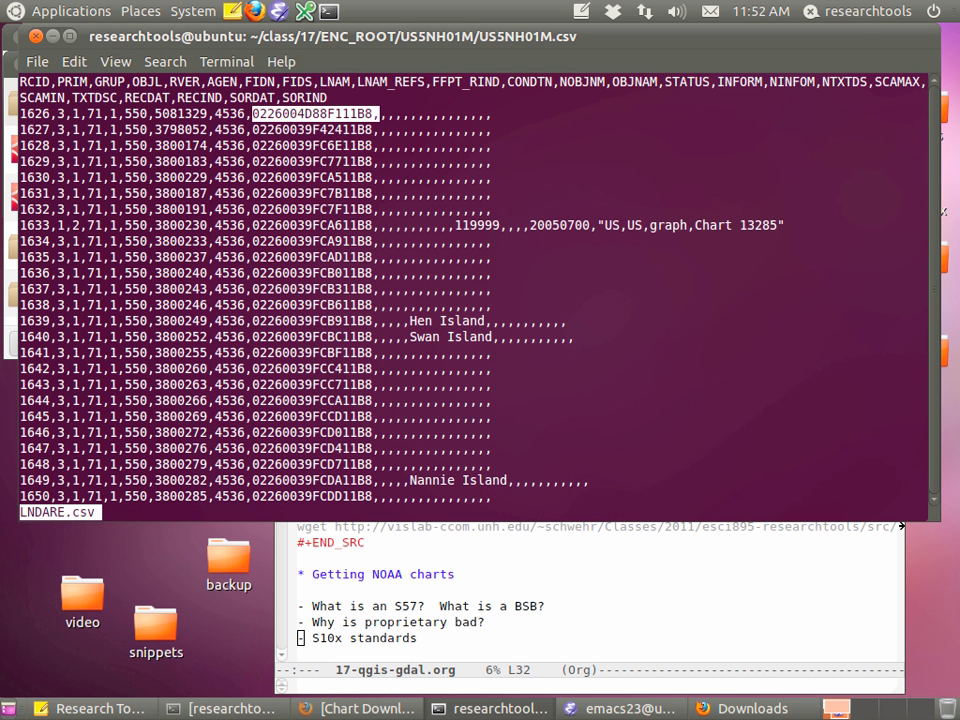
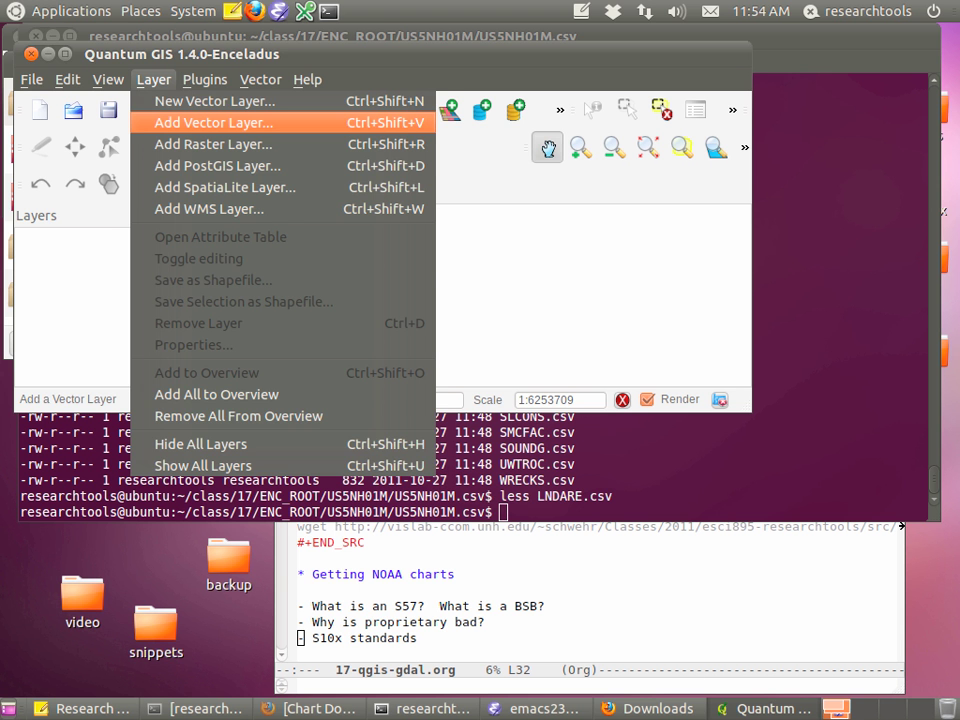
# Add US5NH01M.000 as a vector dataset in Quantum GIS and load its LNDARE sublayer
pyautogui.press('Return')
pyautogui.press('Return')
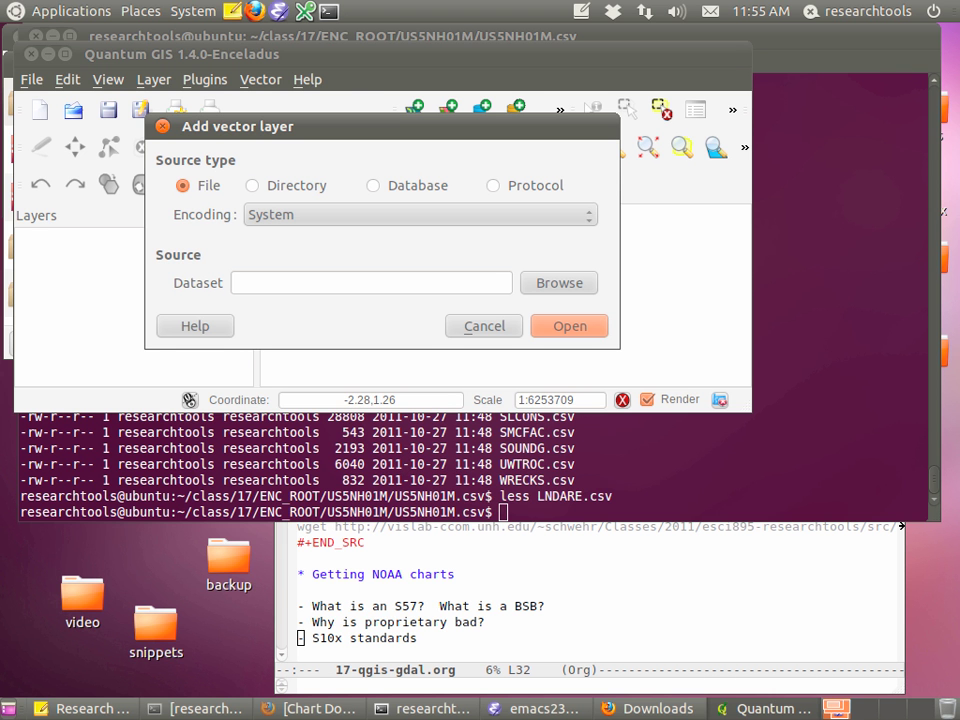
pyautogui.press('Tab')
pyautogui.press('space')
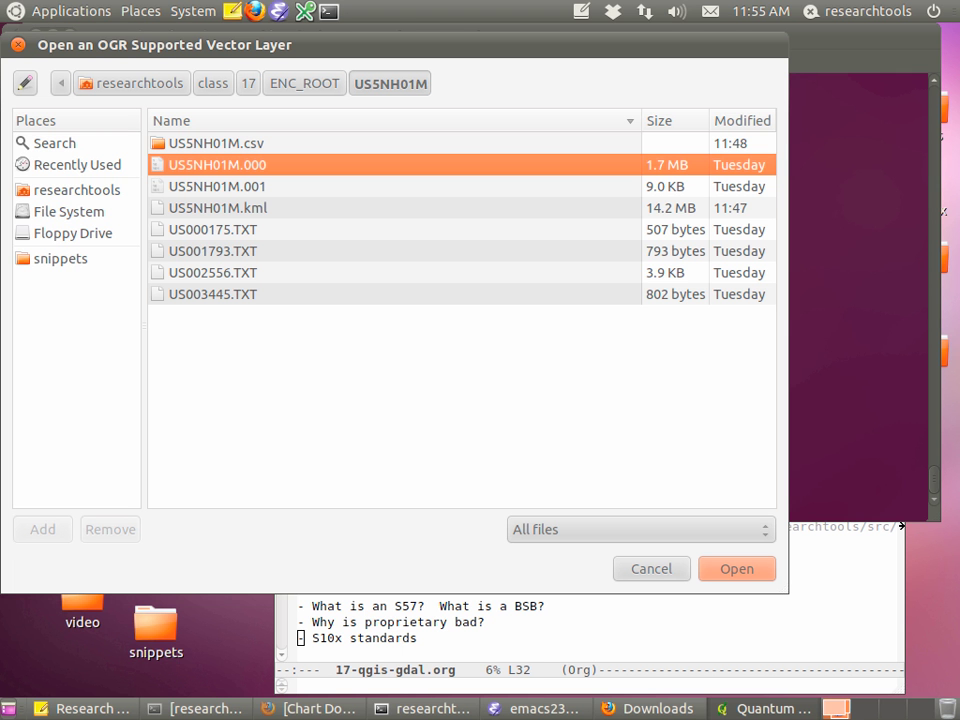
pyautogui.press('space')
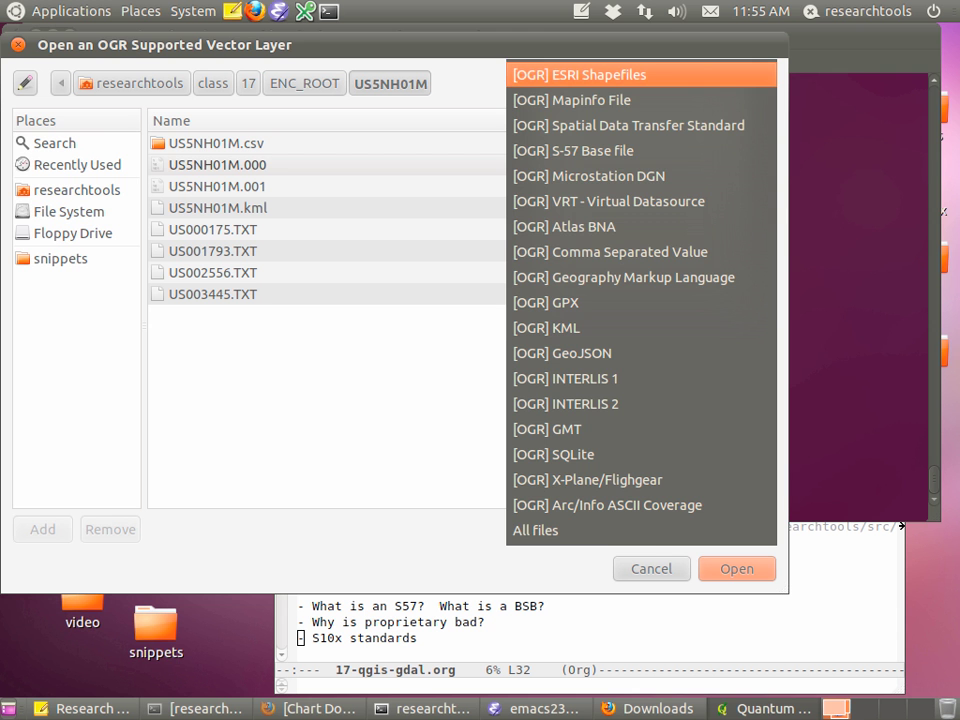
pyautogui.press('Escape')
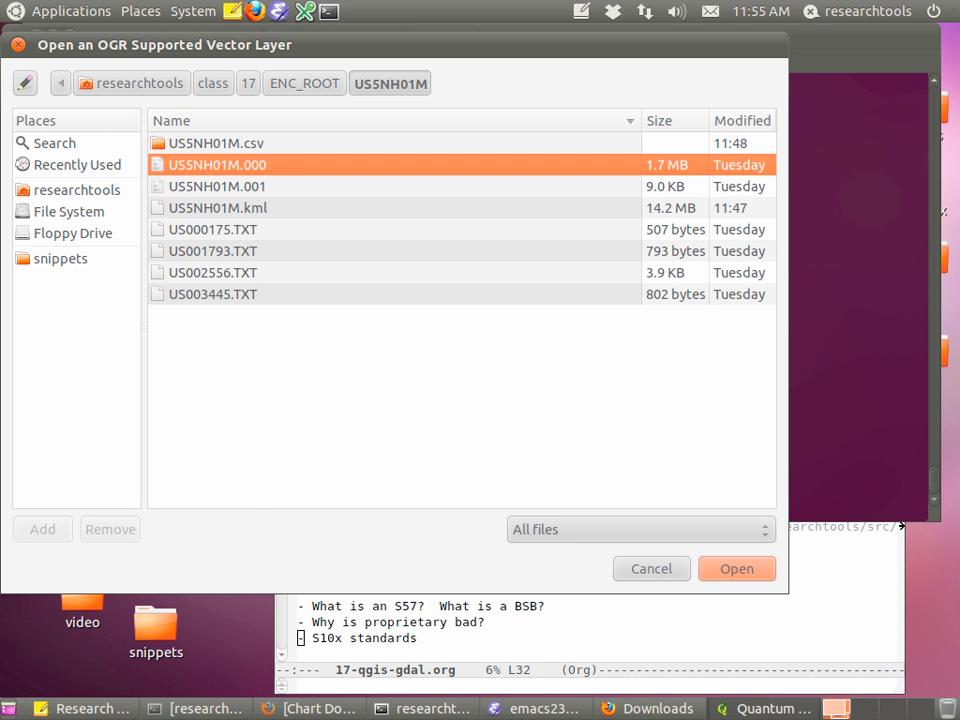
pyautogui.click(640, 529)
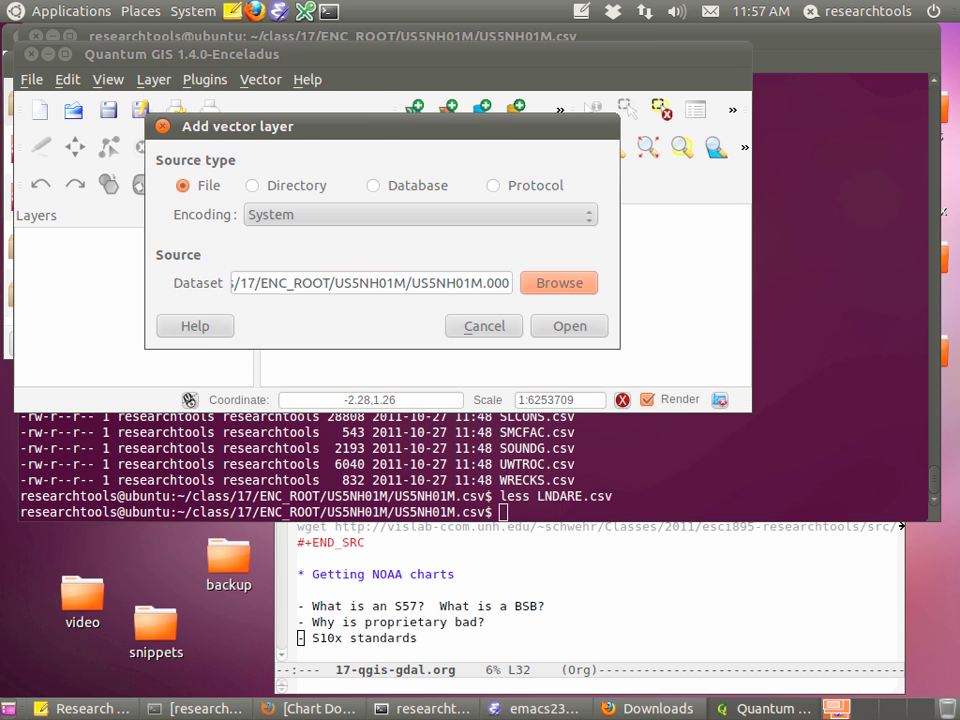
pyautogui.press('Return')
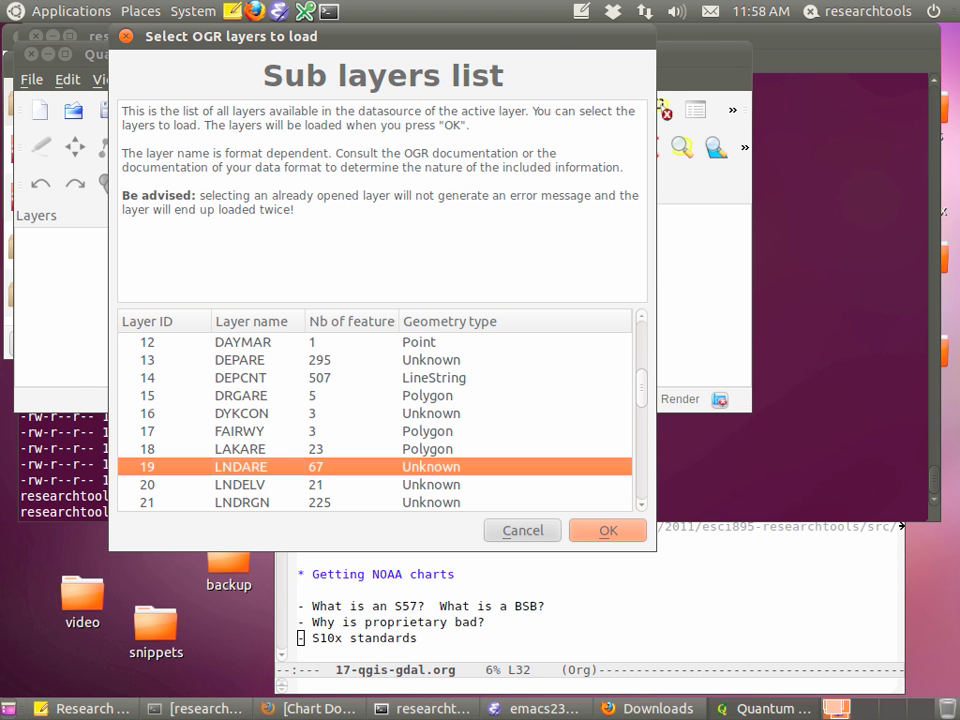
pyautogui.press('Return')
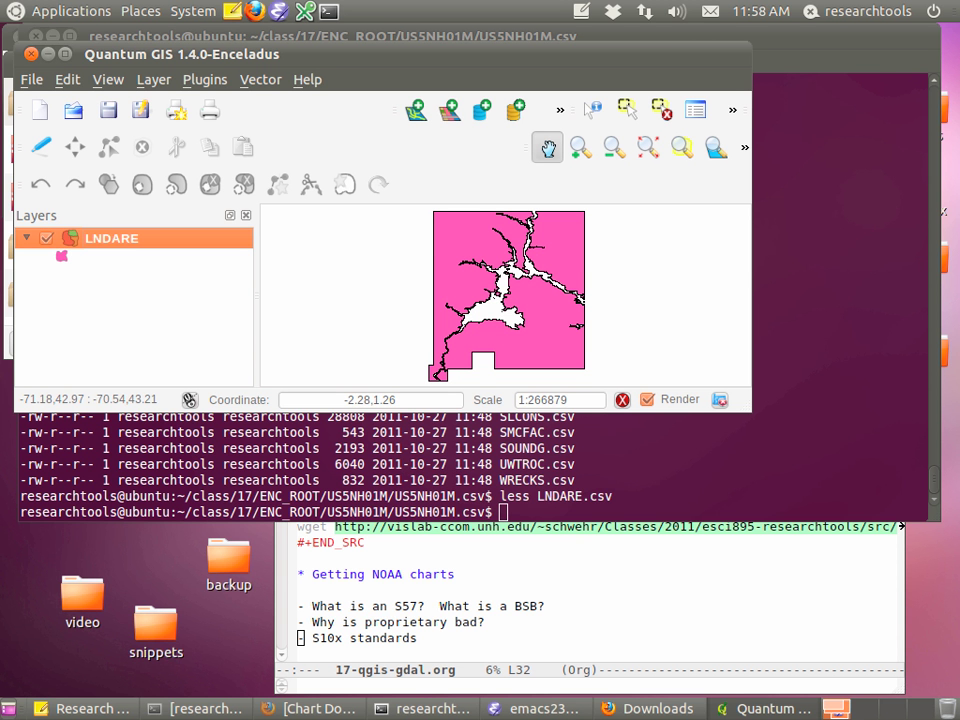
# Recolor the LNDARE layer green and add the BOYLAT sublayer from the same chart
pyautogui.rightClick(170, 240)
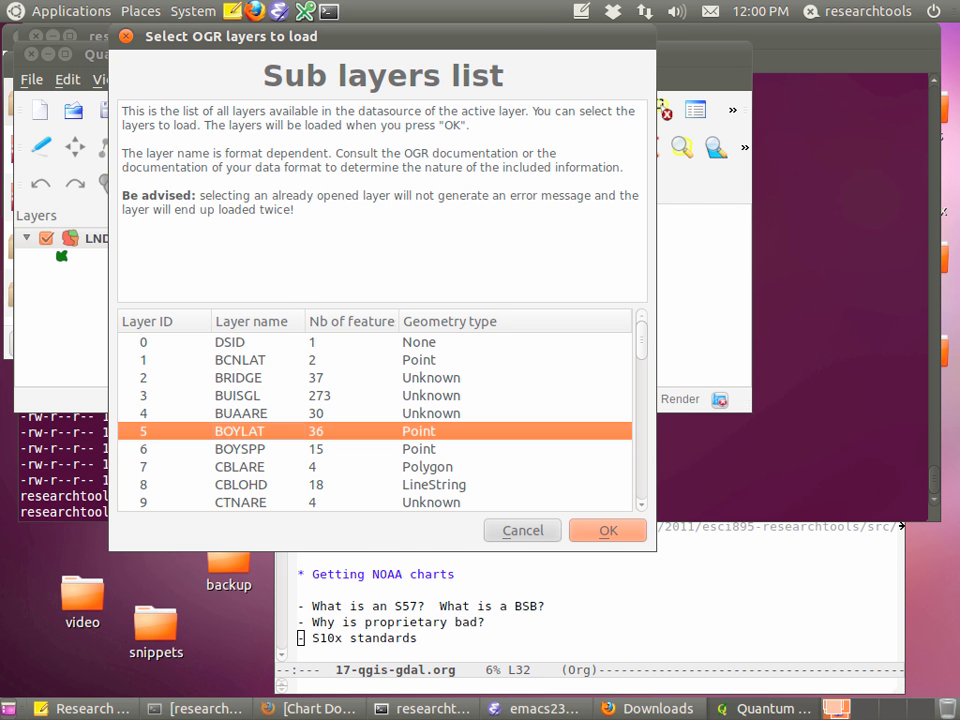
pyautogui.press('Return')
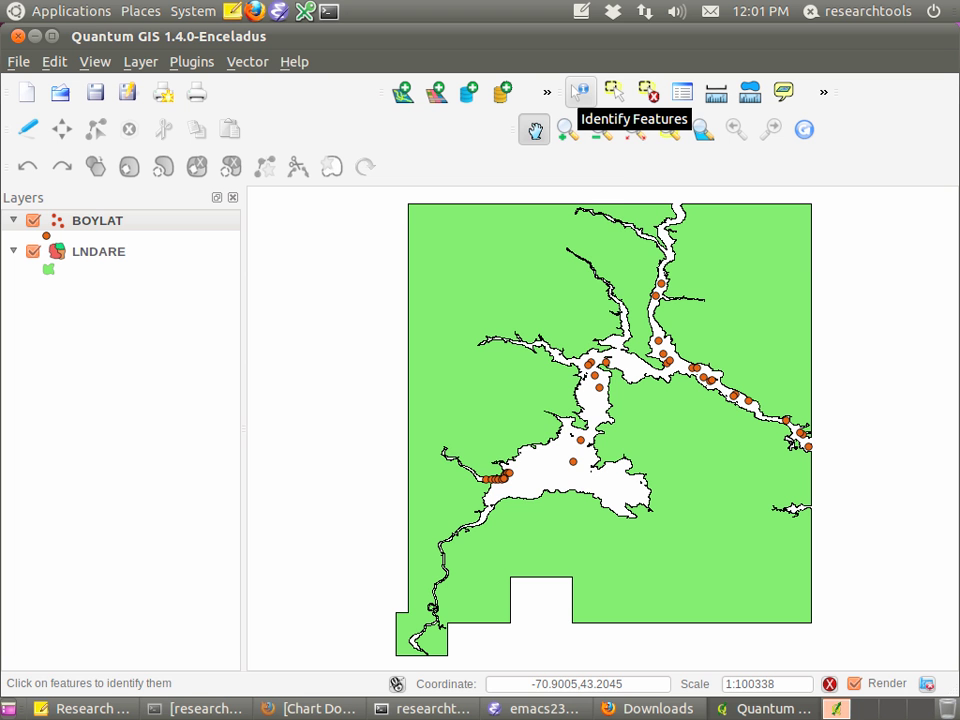
# Identify a BOYLAT buoy in the northern river channel with the Identify Features tool
pyautogui.click(578, 92)
pyautogui.click(657, 340)
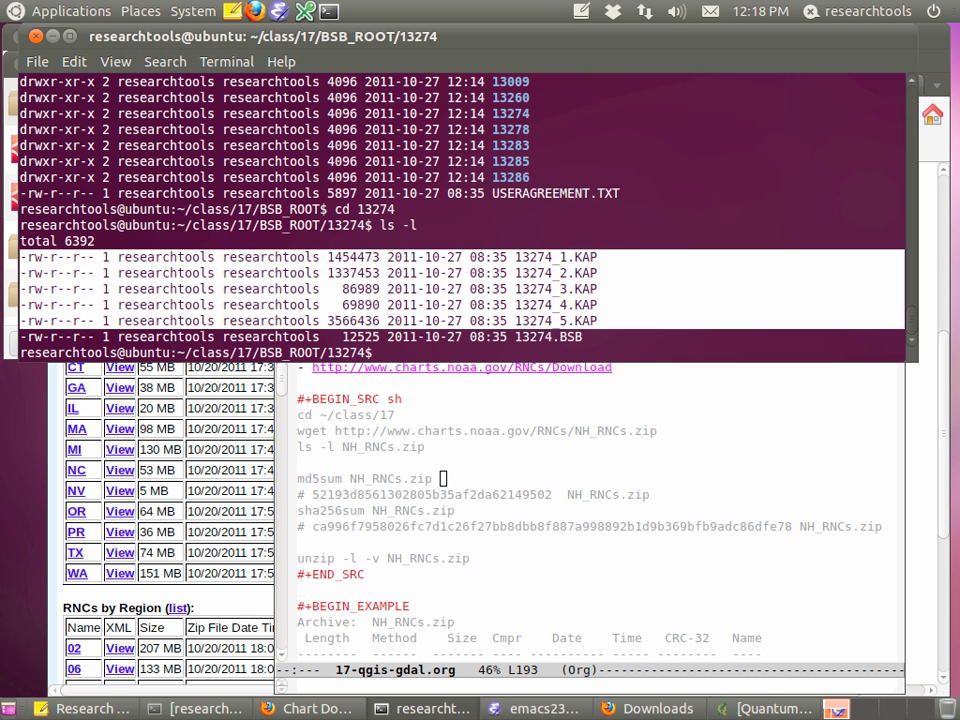
# Read the chart metadata file 13274.BSB in the terminal with less
pyautogui.write('less 13')
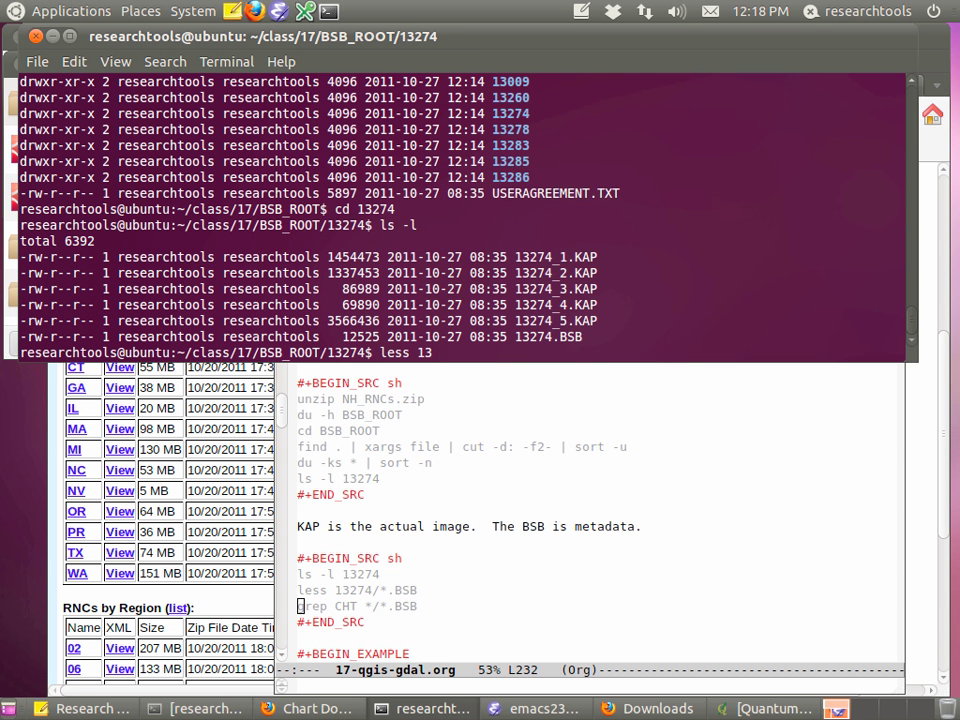
pyautogui.write('274.BSB')
pyautogui.press('Return')
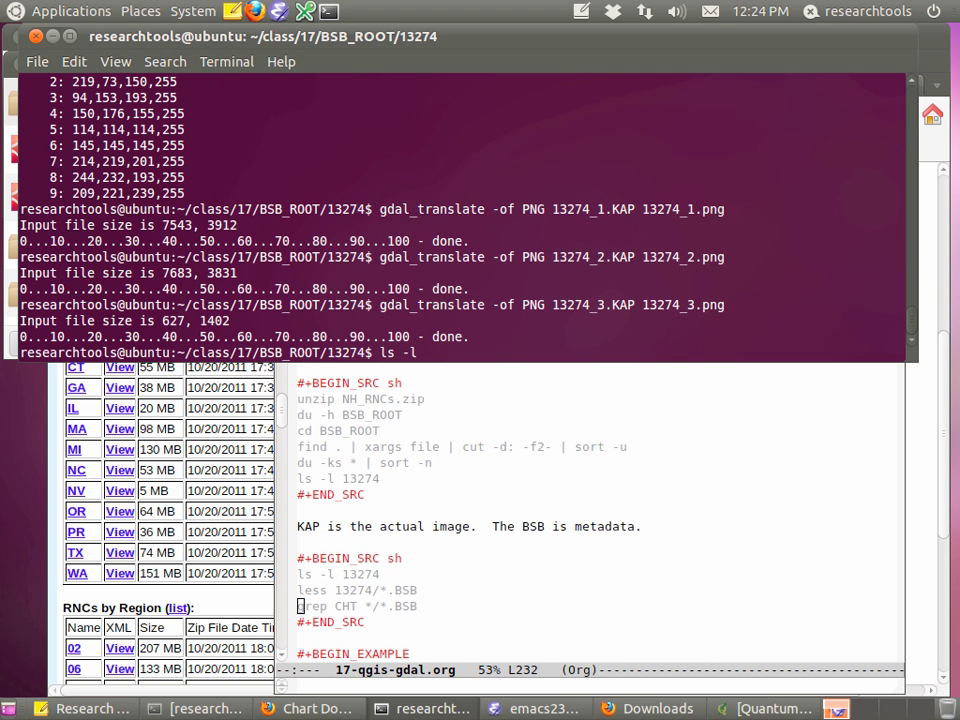
# List the files in the 13274 directory and show the converted PNG charts with display *.png
pyautogui.press('Return')
pyautogui.write('display *.png')
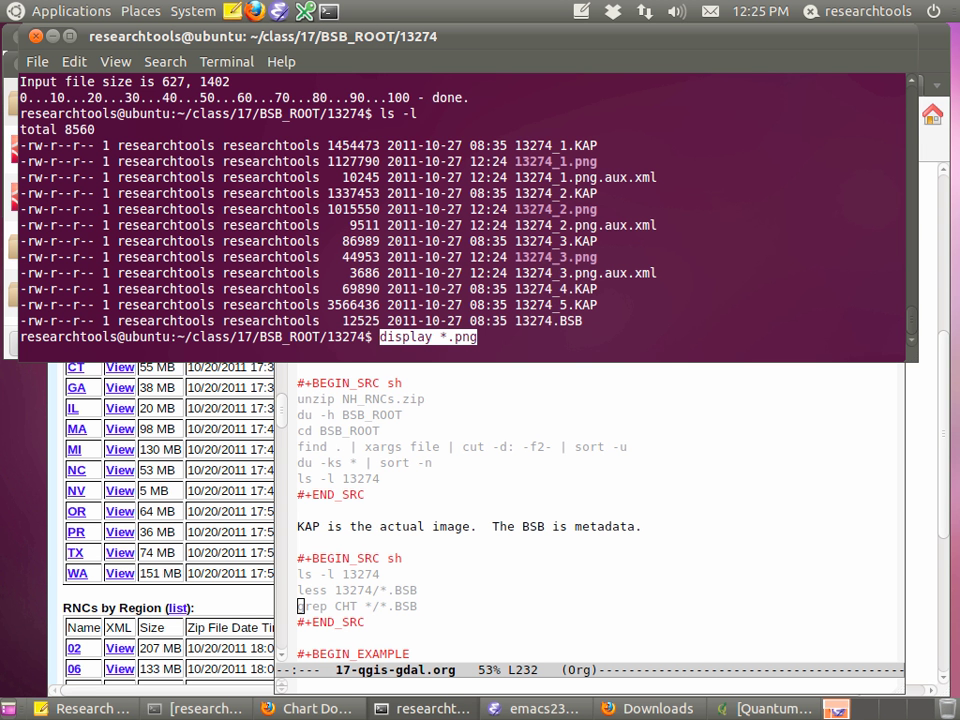
pyautogui.press('Return')
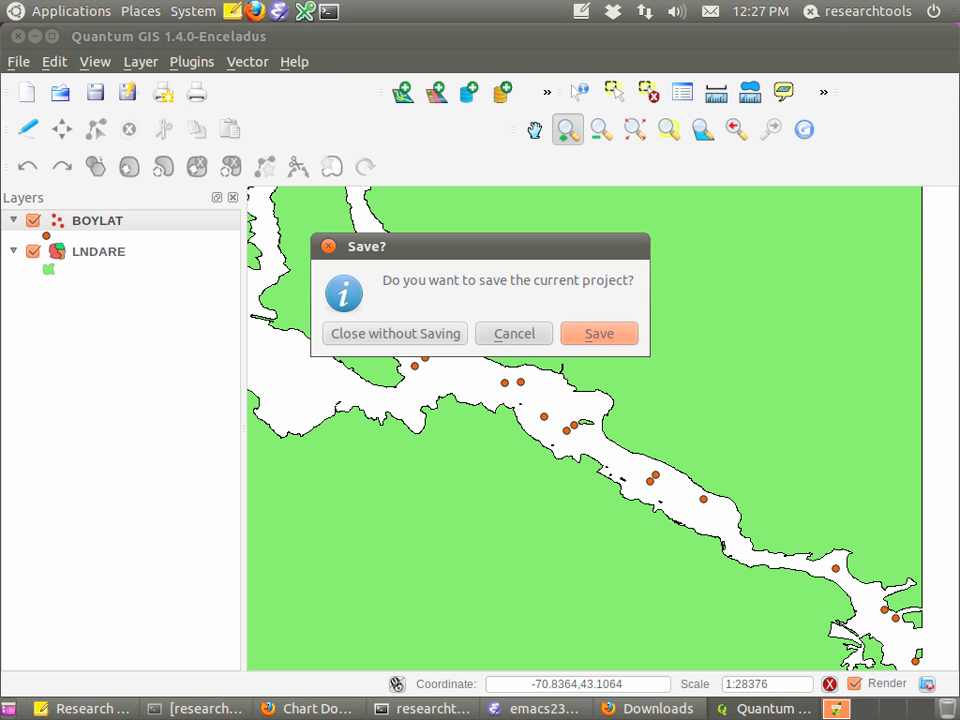
# Discard the current Quantum GIS project without saving and add 13274_1.KAP as a raster layer
pyautogui.click(395, 333)
pyautogui.click(140, 61)
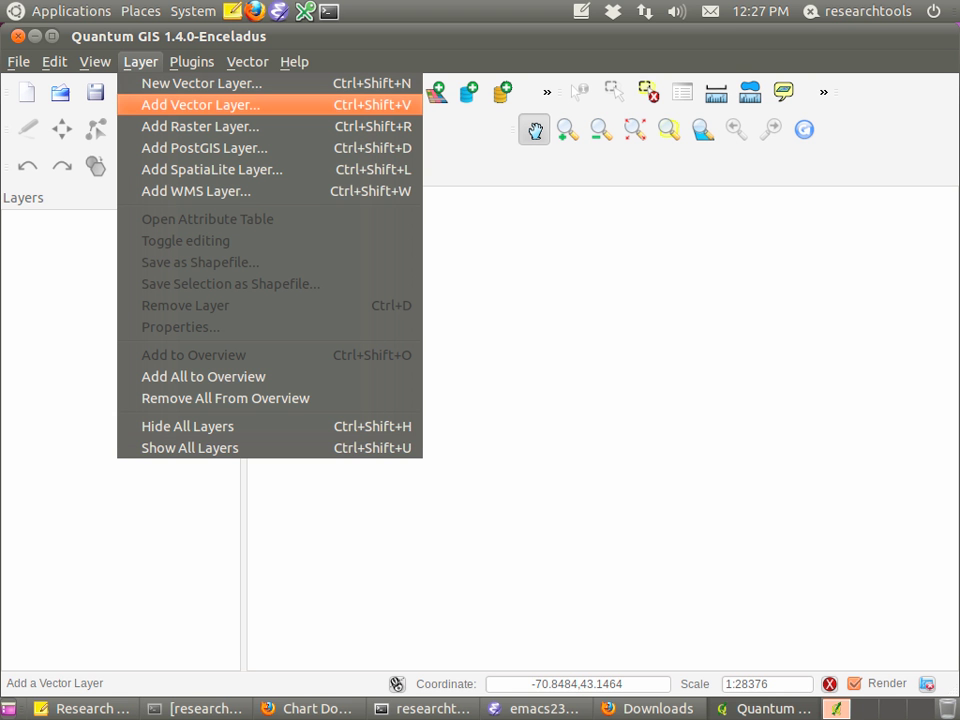
pyautogui.hotkey('ctrl', 'shift', 'r')
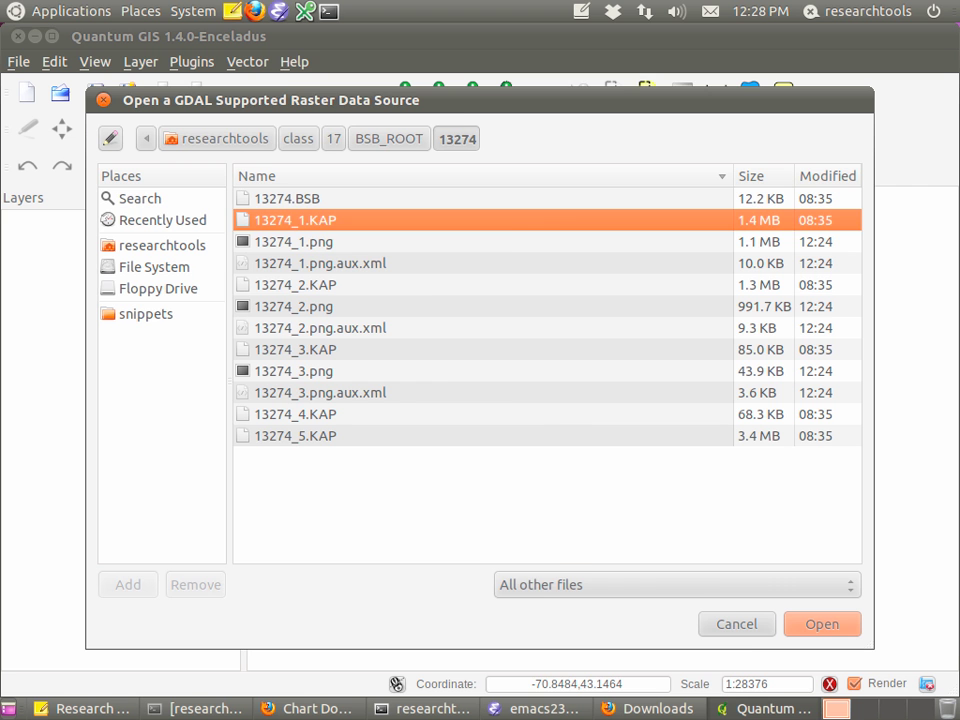
pyautogui.press('Return')
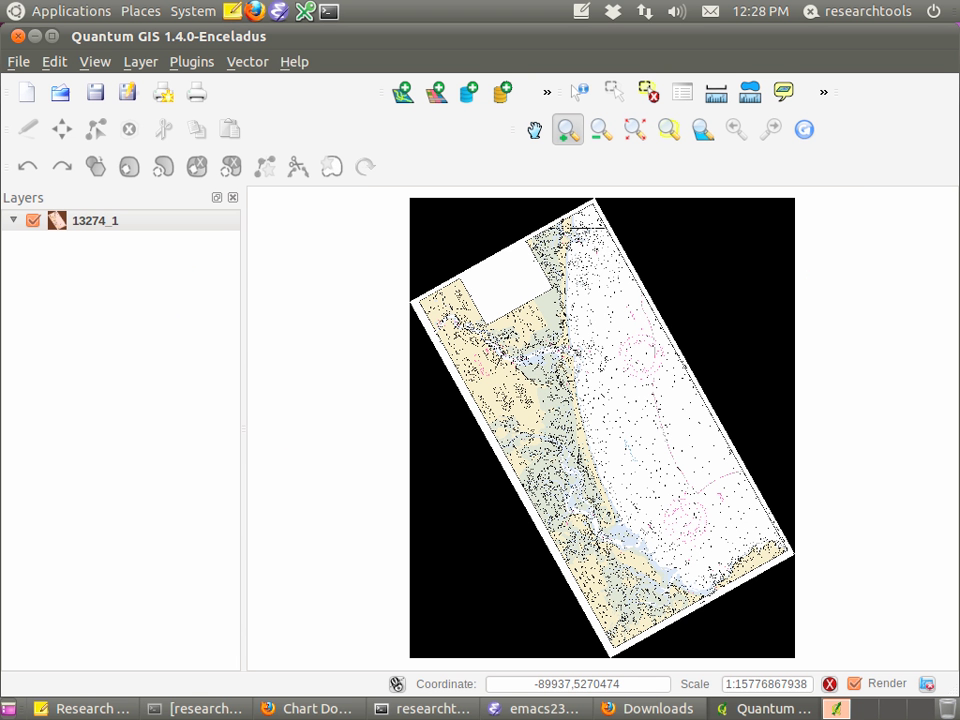